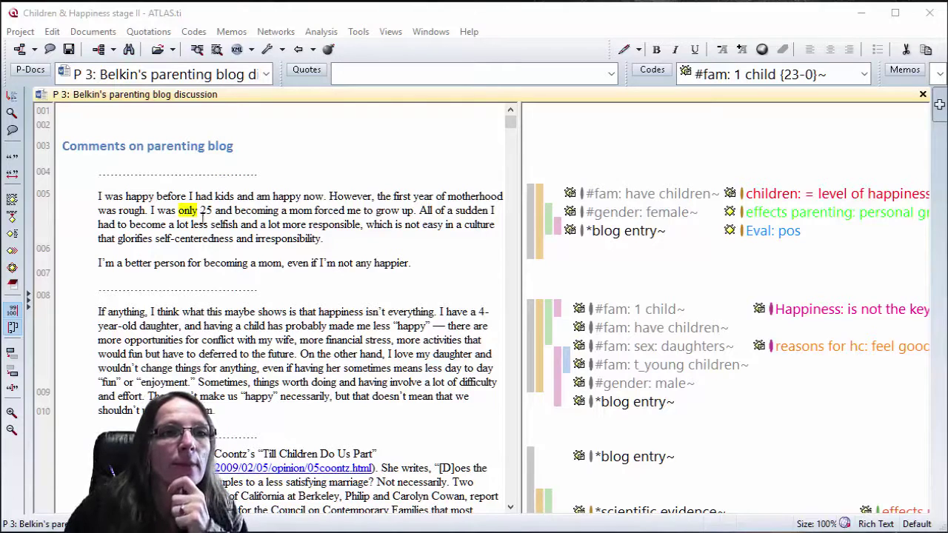
Open the Documents menu for the Belkin parenting blog document.
click(93, 31)
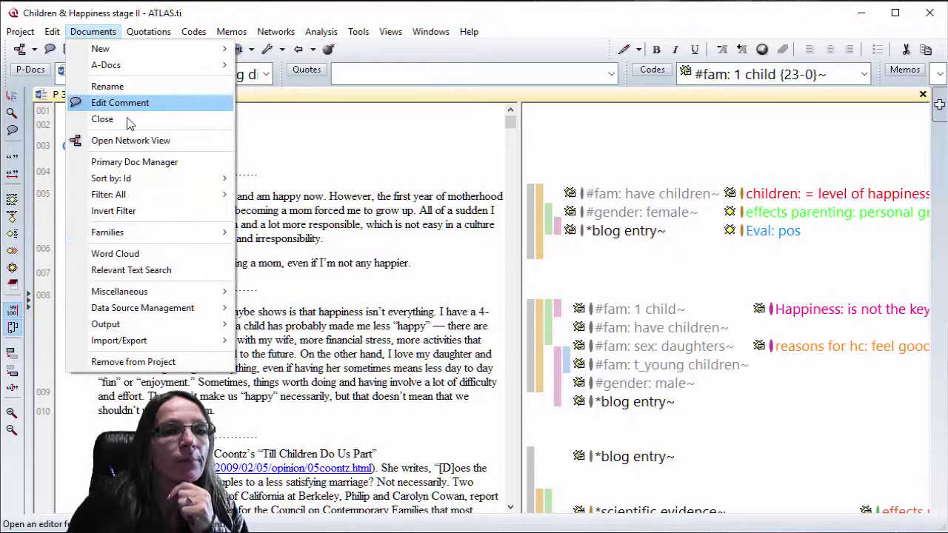
Close the Belkin parenting blog document from the Documents menu.
click(102, 118)
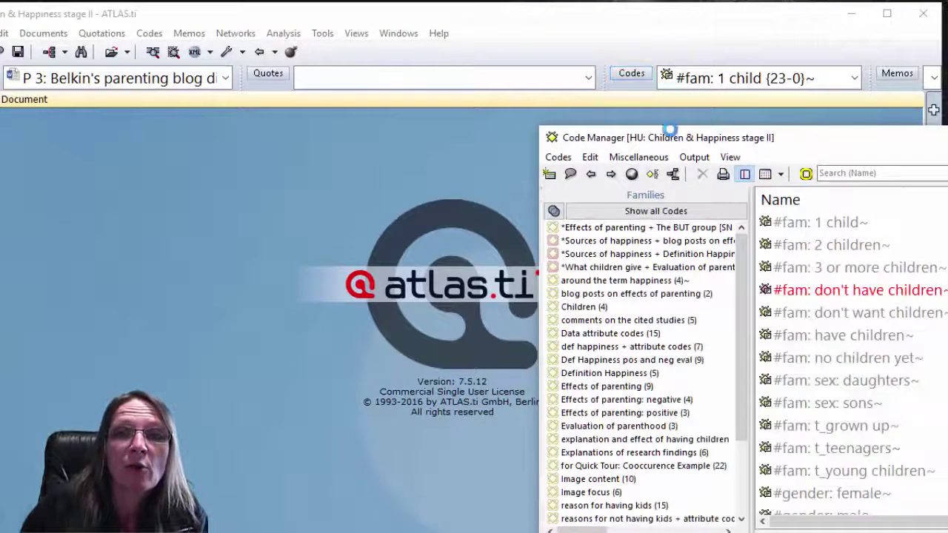
Reposition the Code Manager window and look through its Output options.
drag(741, 137, 510, 94)
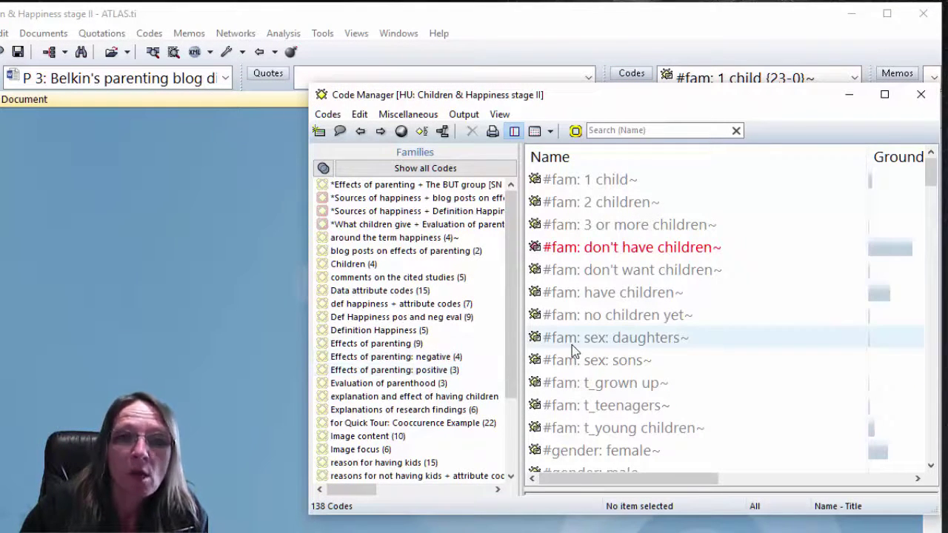
click(464, 114)
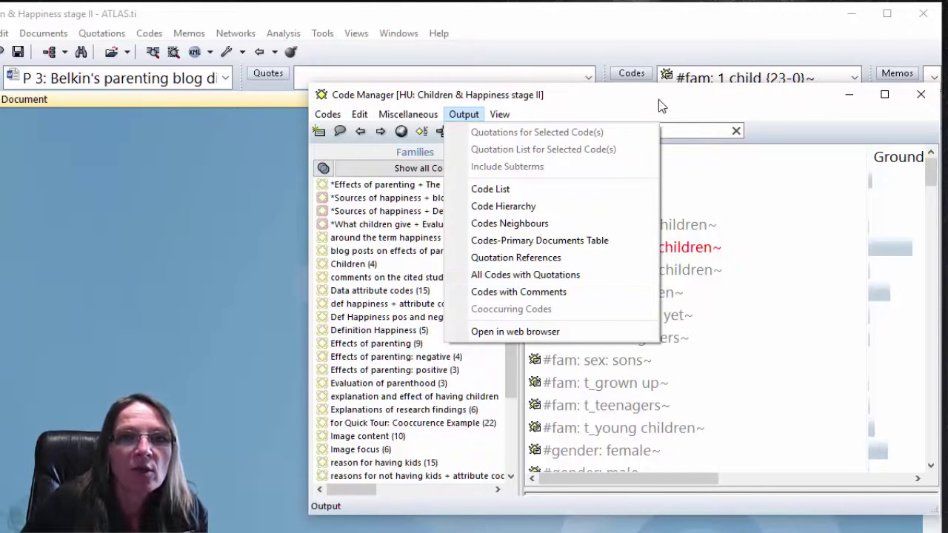
drag(658, 106, 599, 110)
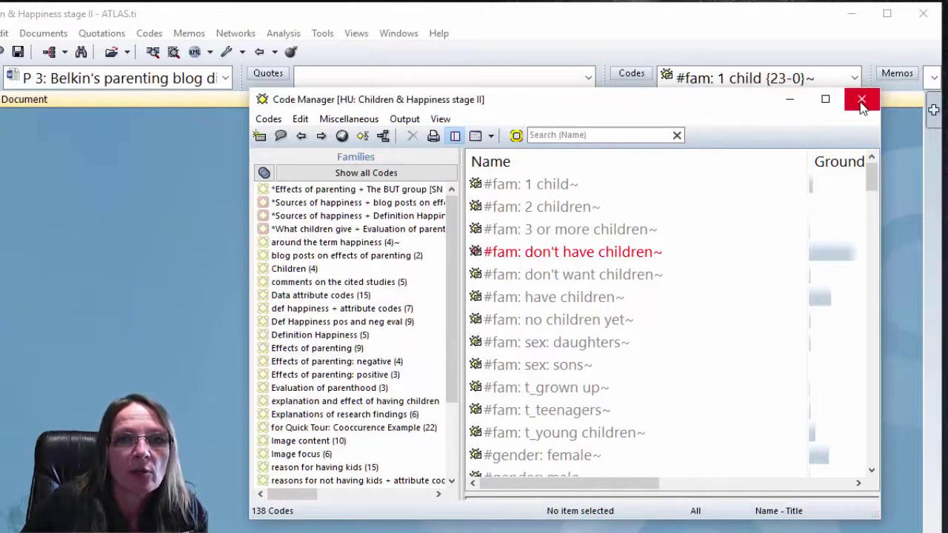
click(861, 100)
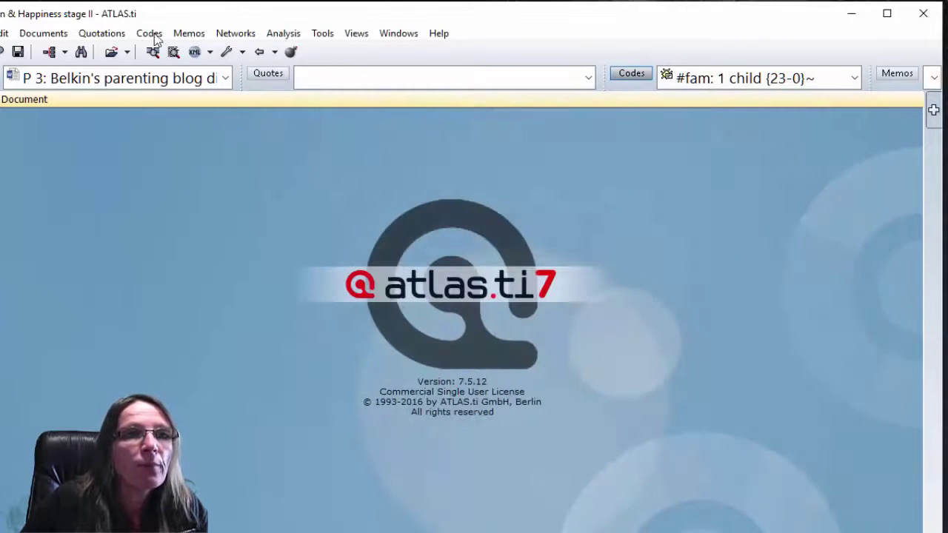
click(148, 33)
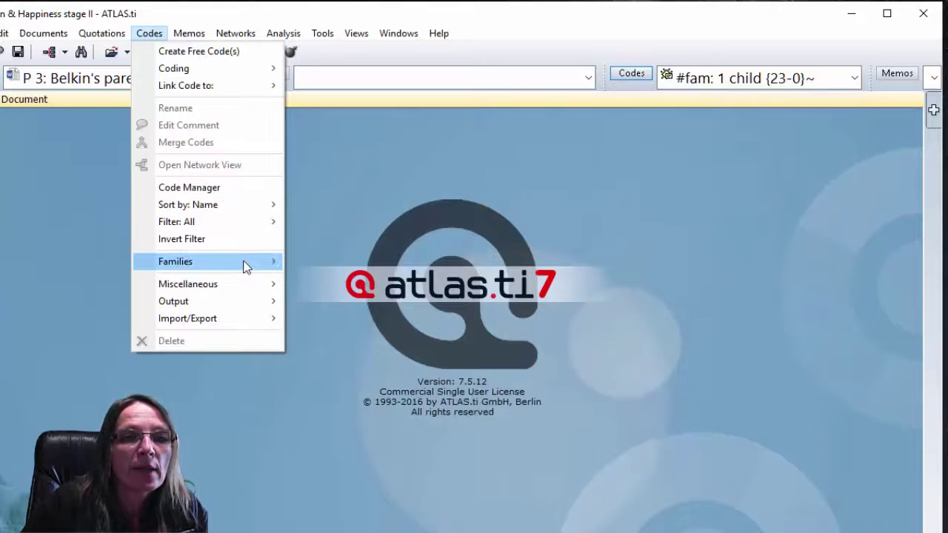
mouse_move(175, 261)
click(363, 260)
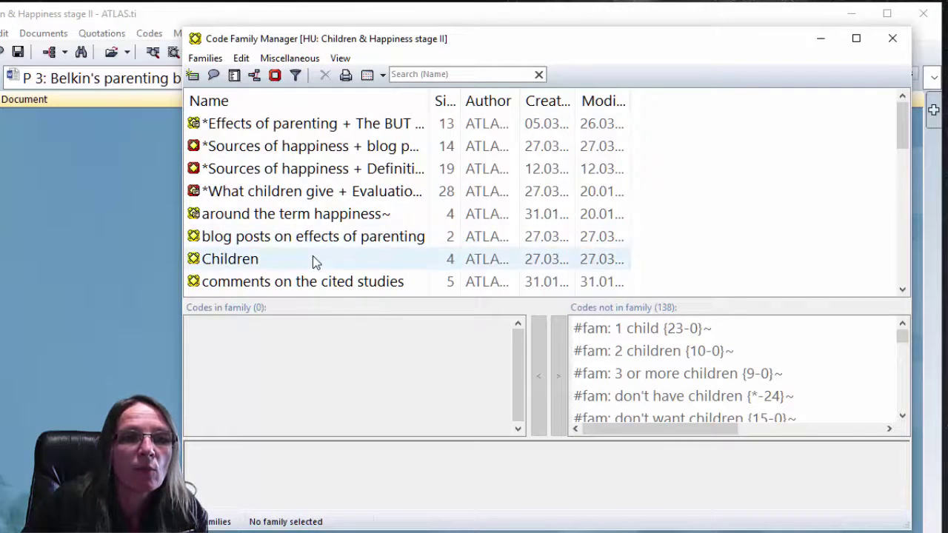
click(313, 262)
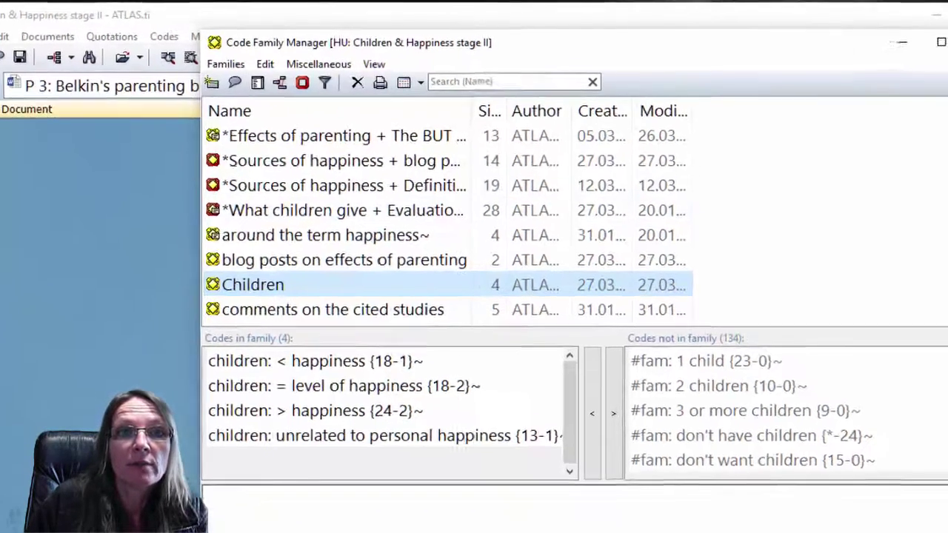
click(890, 39)
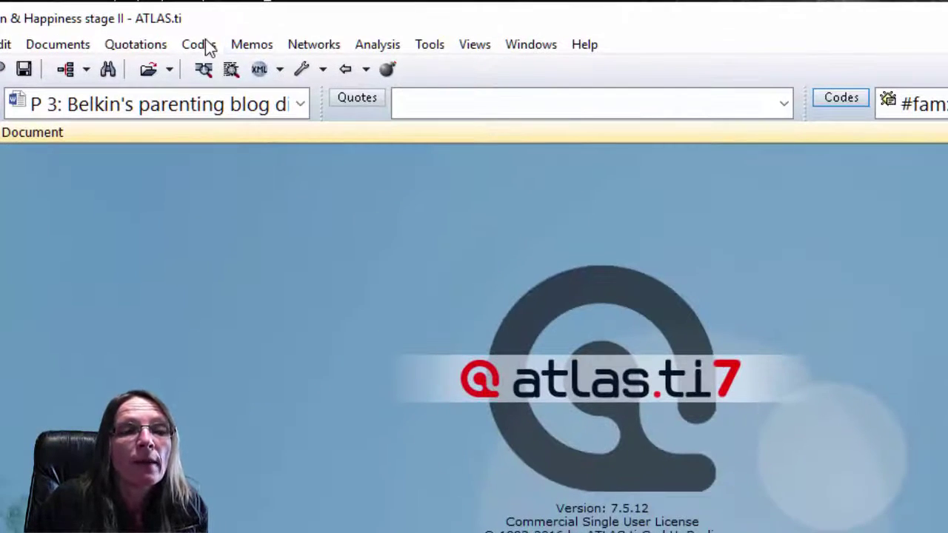
Open the Code Manager and from it the Code Family Manager.
click(207, 46)
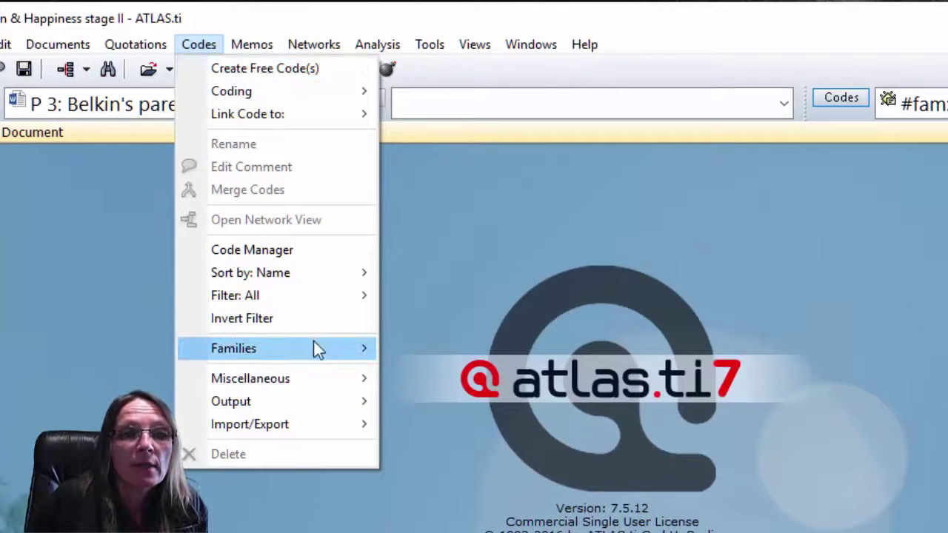
mouse_move(233, 348)
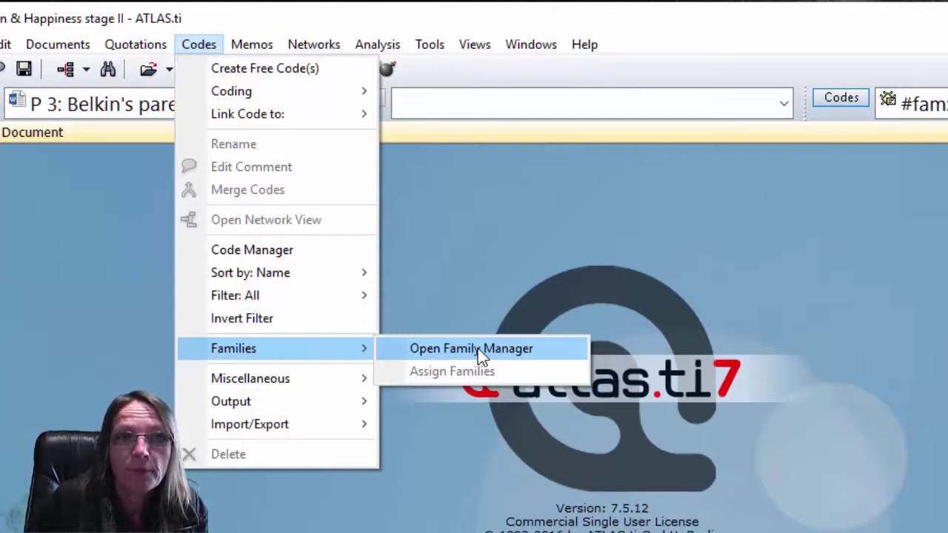
click(841, 99)
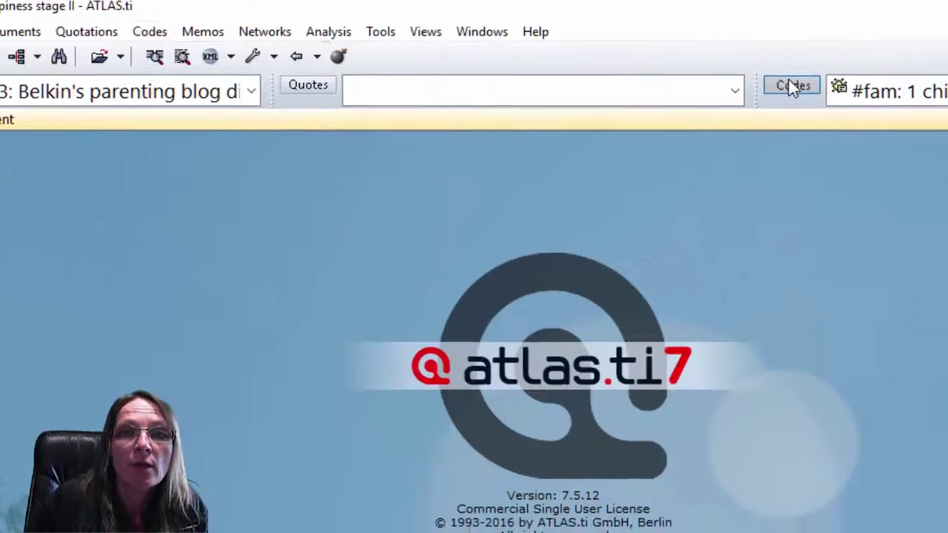
click(793, 87)
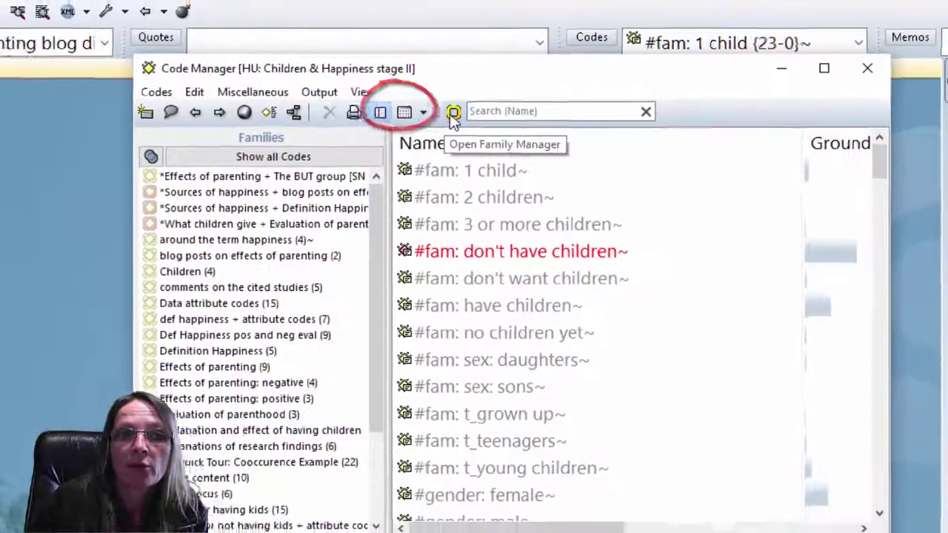
click(394, 106)
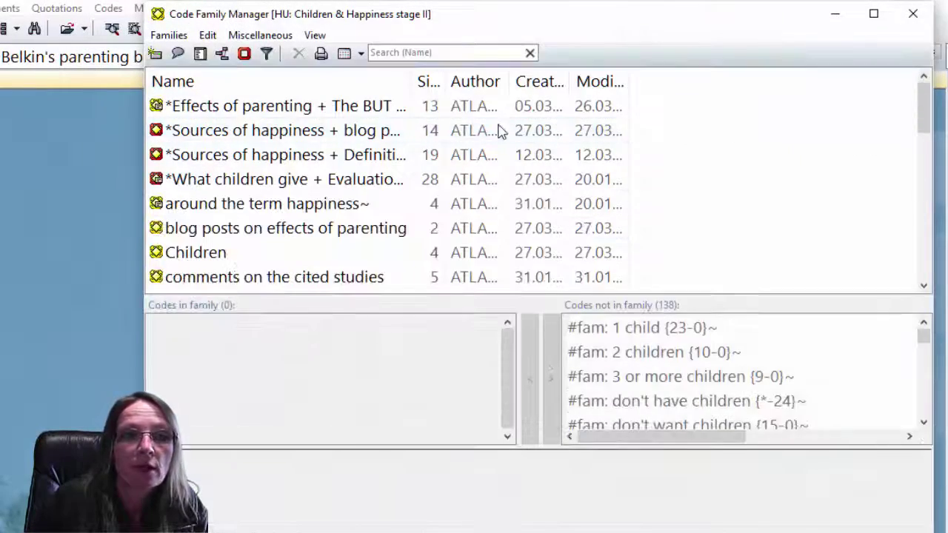
Output the Children family's quotations grouped by code to the editor.
click(222, 254)
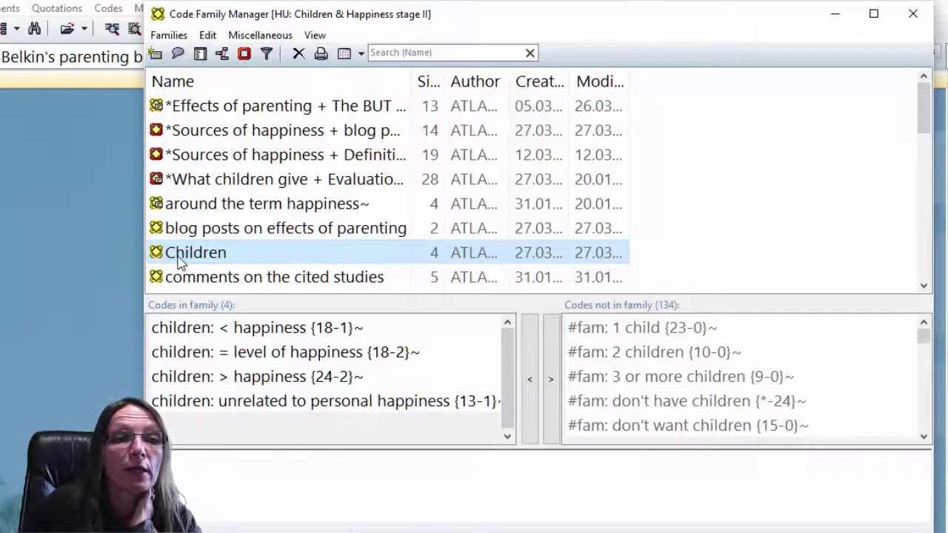
right_click(178, 259)
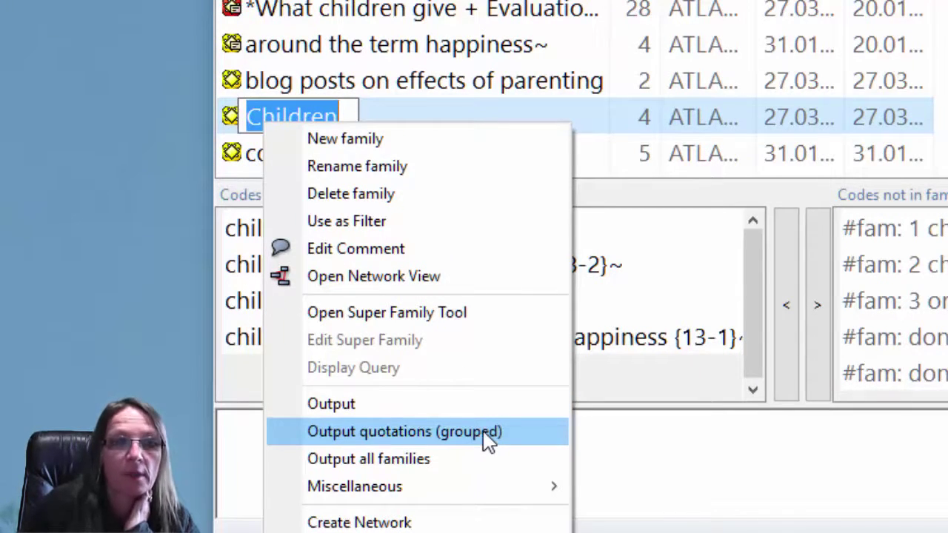
click(489, 436)
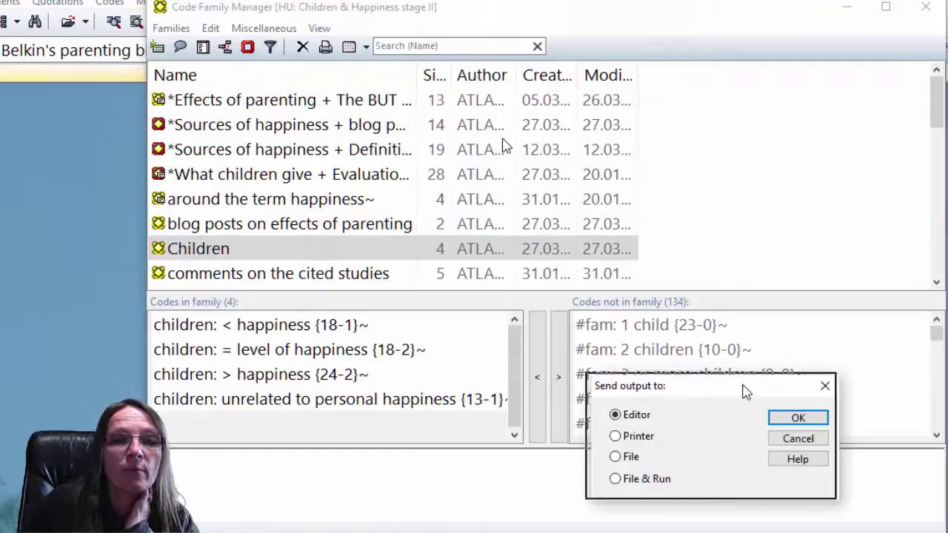
drag(733, 383, 396, 163)
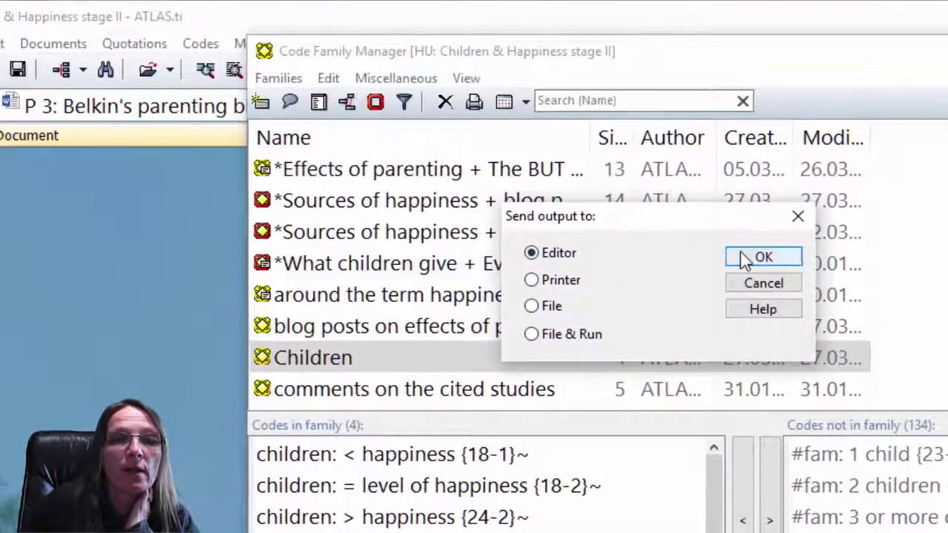
click(744, 258)
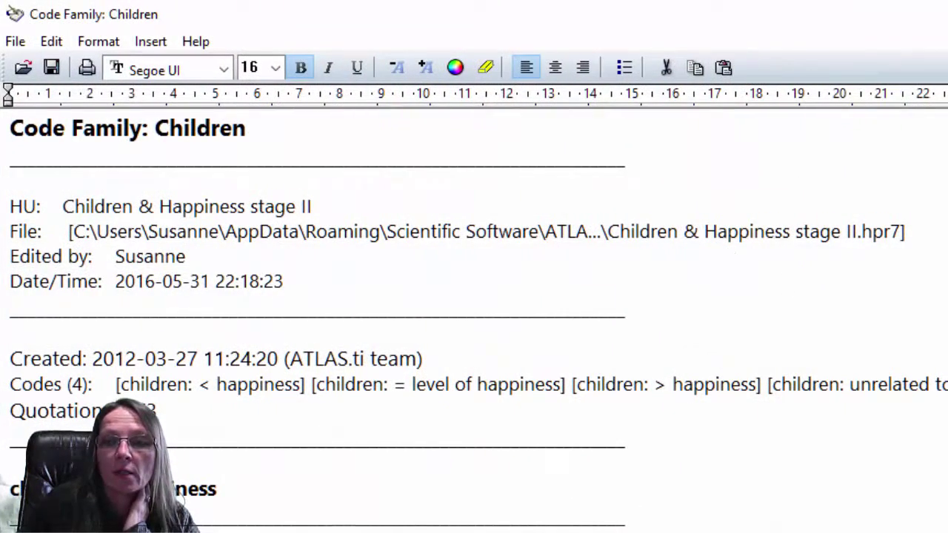
Maximize the report editor and set the text font size to 14.
double_click(294, 9)
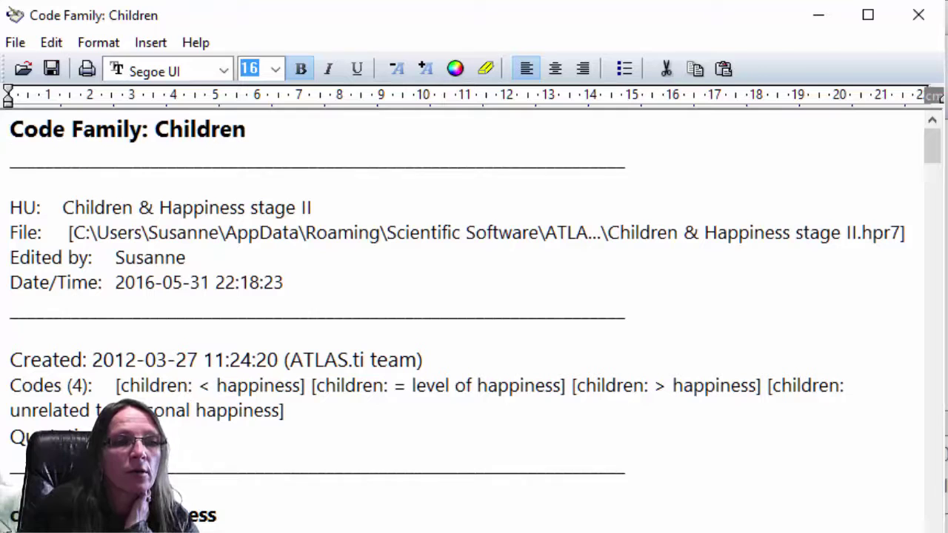
text(14)
key(Return)
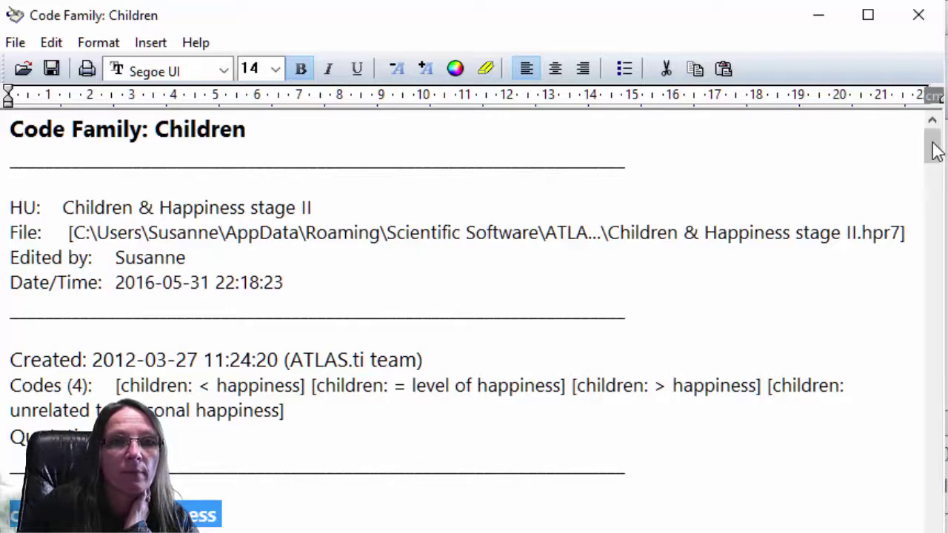
Scroll through the report, select the Children code headings, then close the editor.
drag(934, 150, 942, 314)
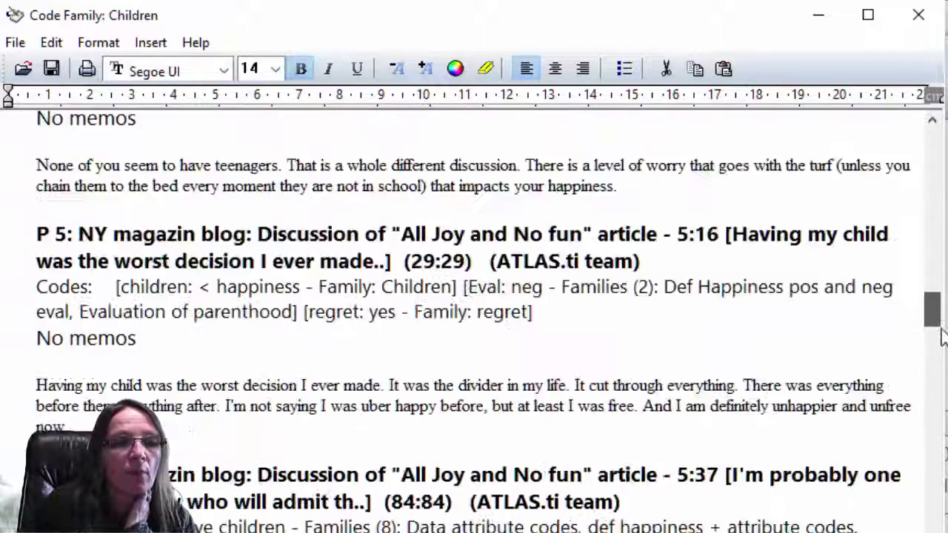
drag(942, 337, 943, 517)
click(366, 262)
key(shift+Home)
key(shift+Right)
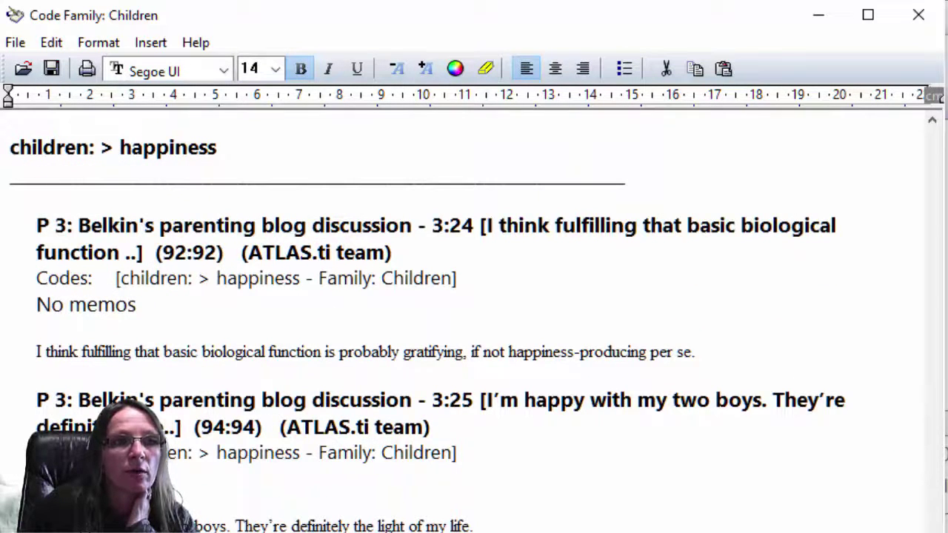
drag(216, 148, 9, 148)
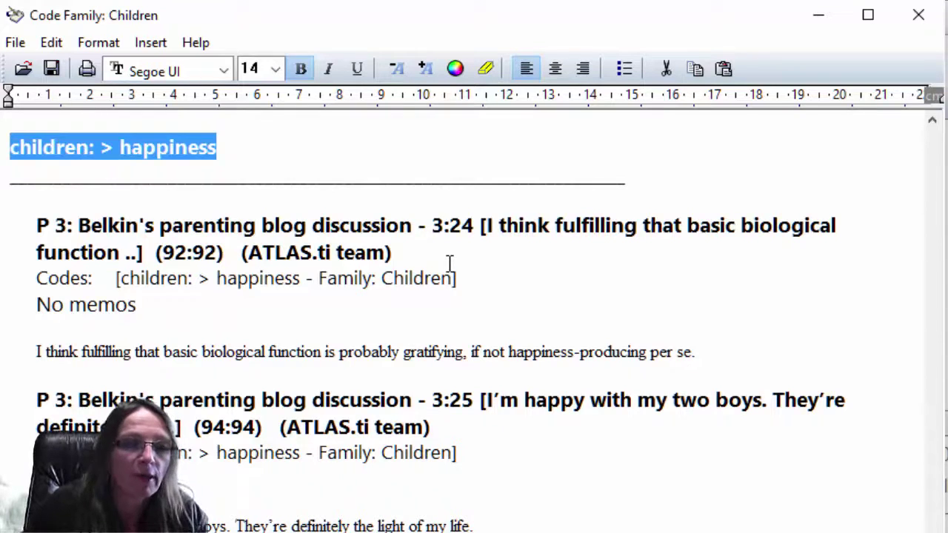
click(916, 15)
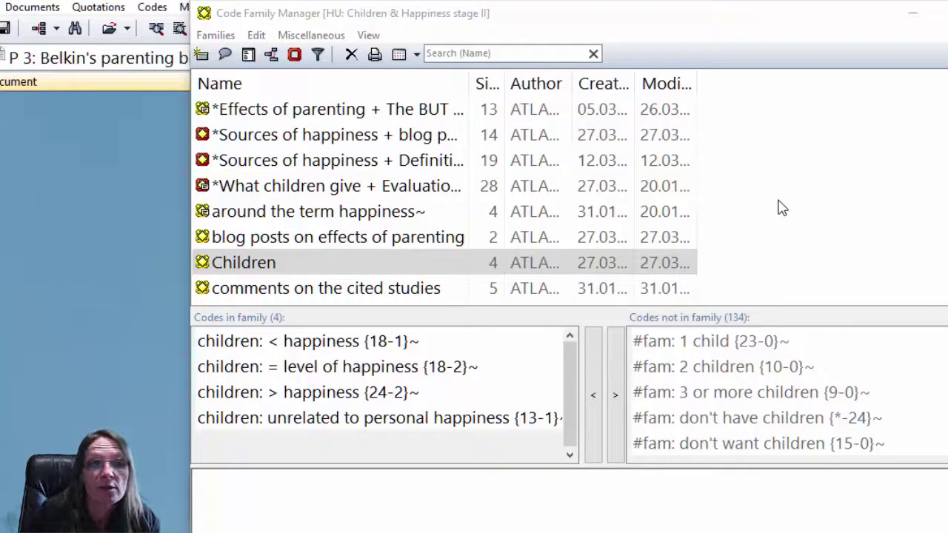
Select the Children family again and show its context menu.
click(254, 273)
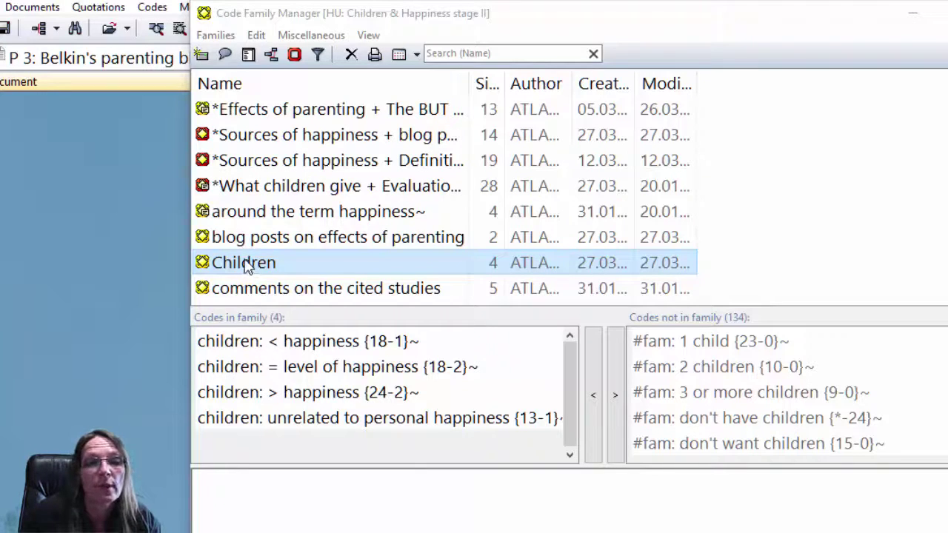
right_click(247, 267)
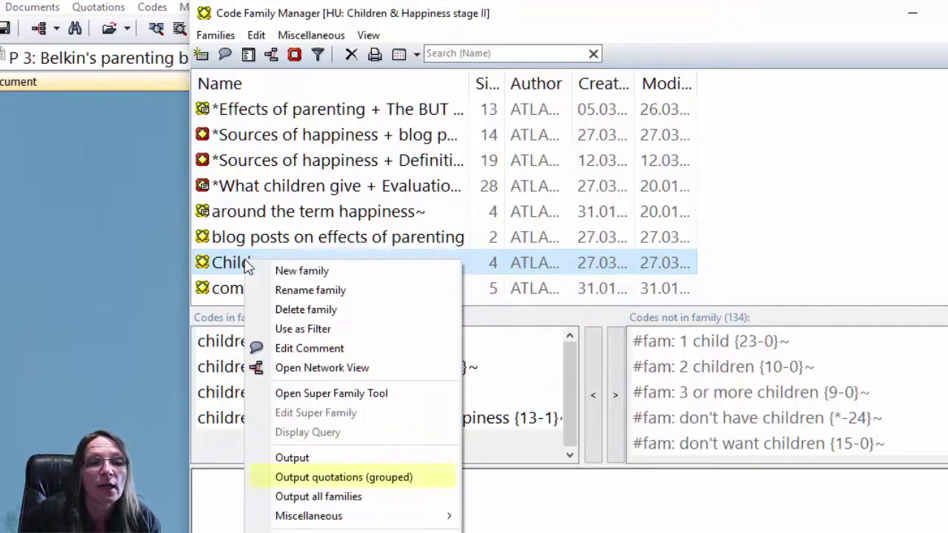